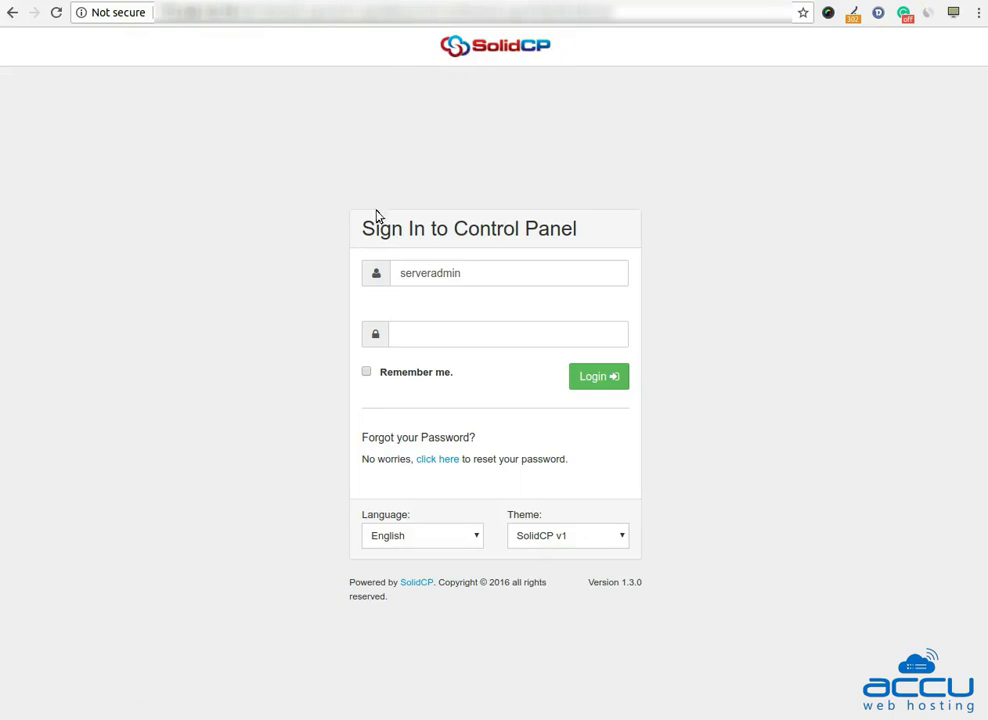
# Step: Sign in to SolidCP as serveradmin using the account password
pyautogui.click(448, 274)
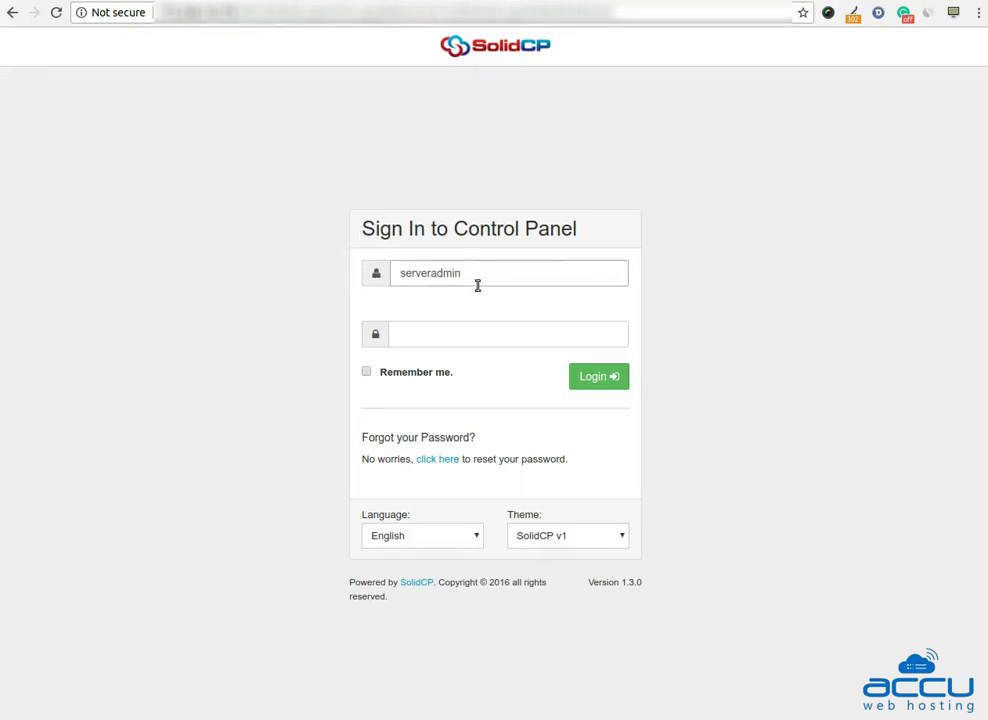
pyautogui.click(450, 333)
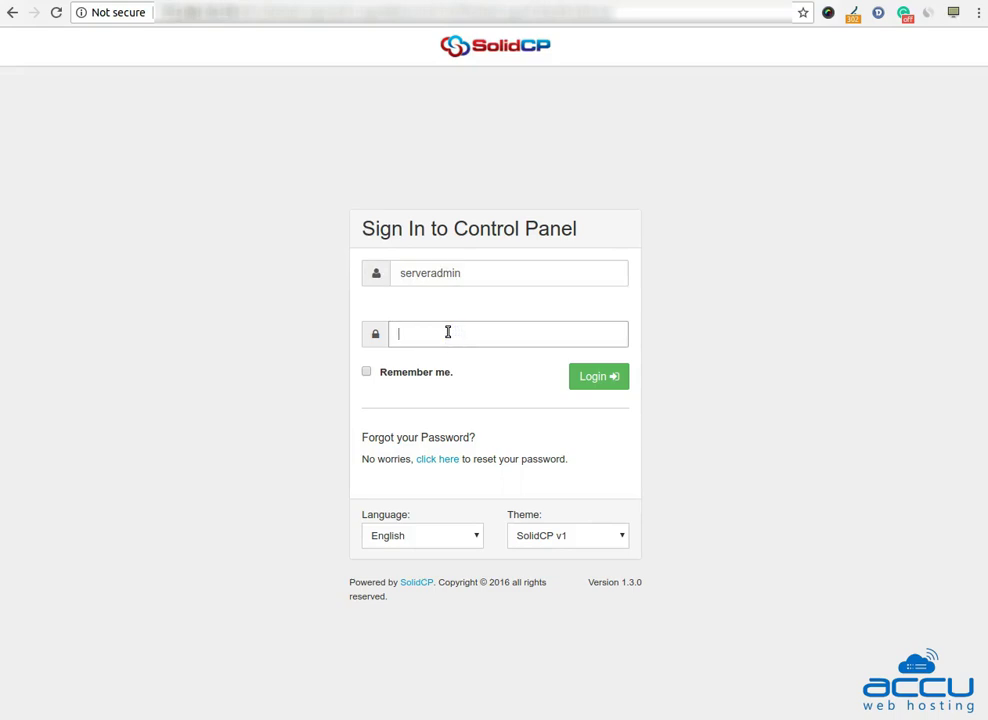
pyautogui.hotkey('ctrl', 'v')
pyautogui.click(598, 380)
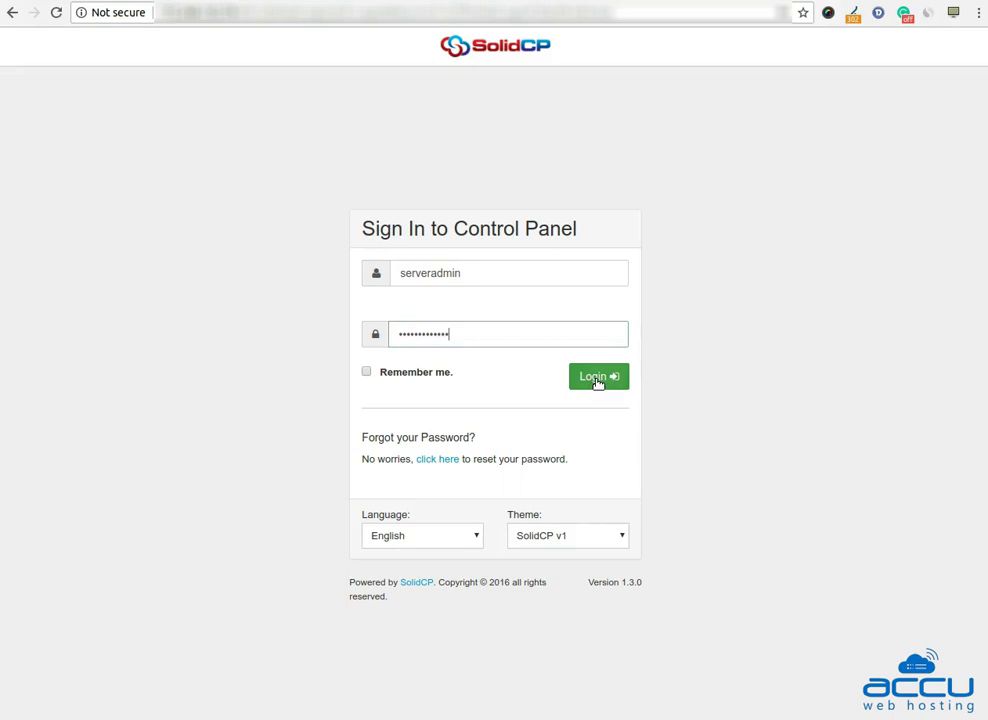
pyautogui.click(598, 382)
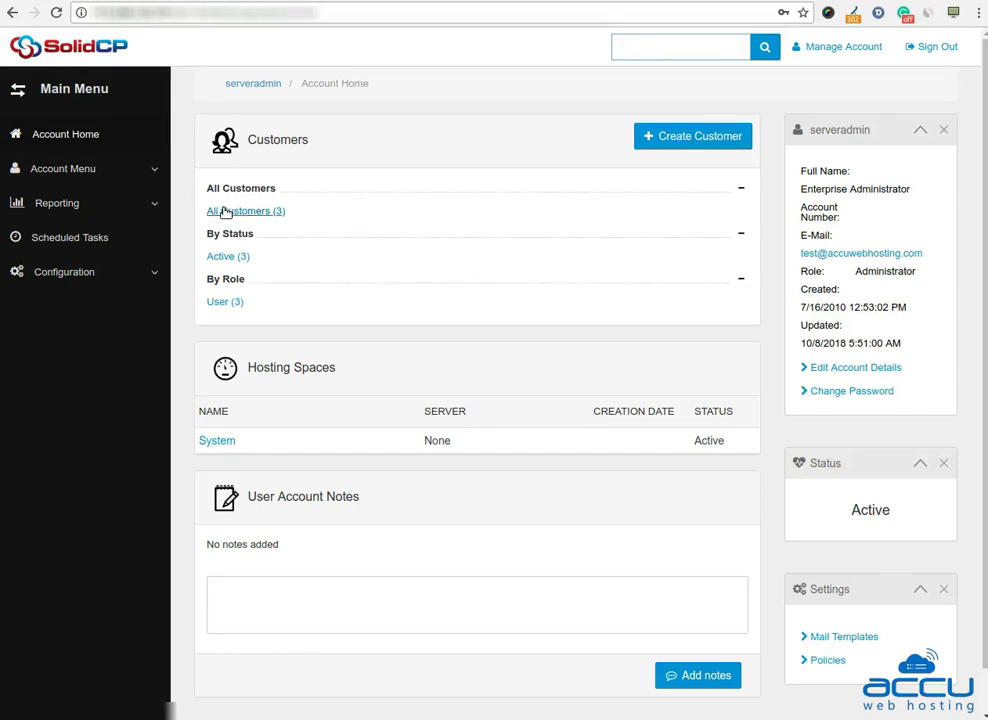
# Step: Open the admin customer's Account Home from the All Customers (3) list
pyautogui.click(253, 217)
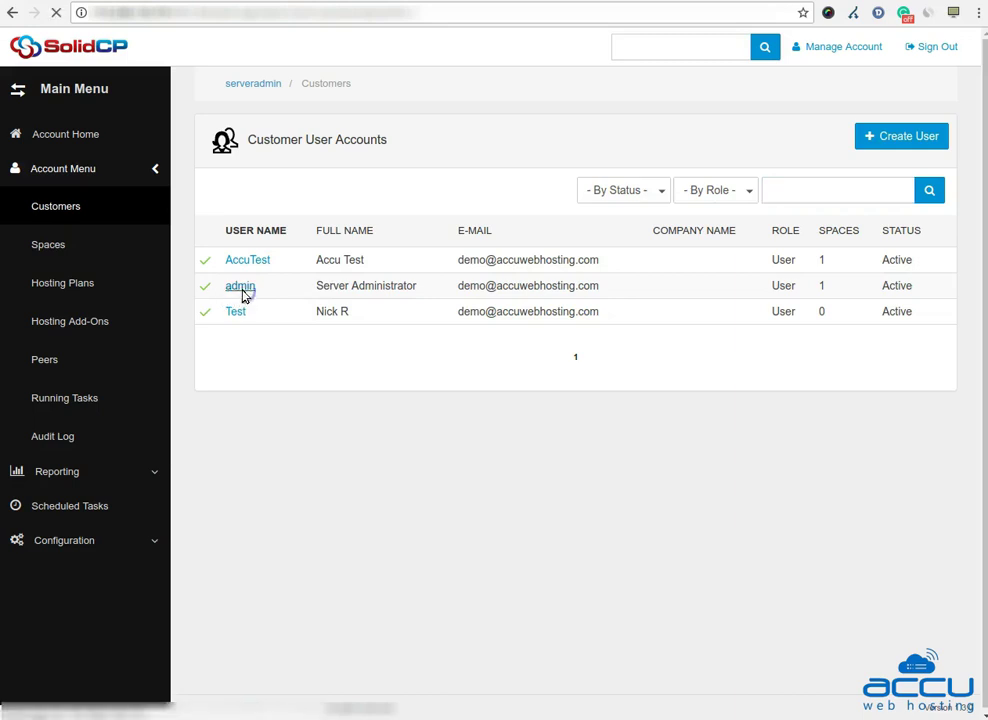
pyautogui.click(242, 289)
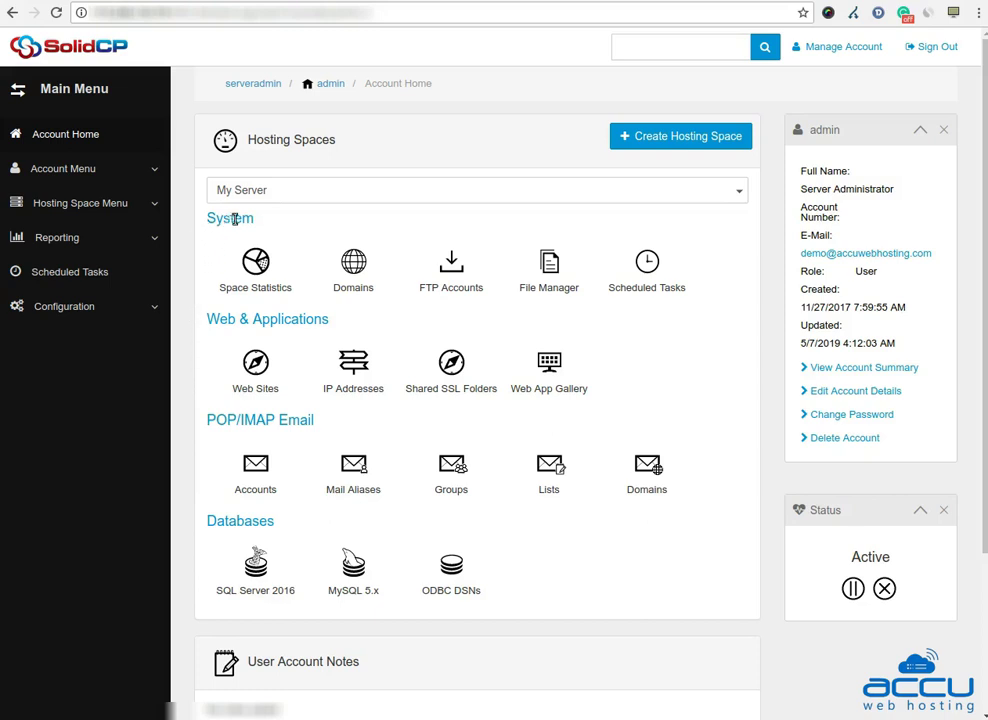
# Step: Go to My Server's FTP Accounts list and start a new FTP account
pyautogui.click(443, 290)
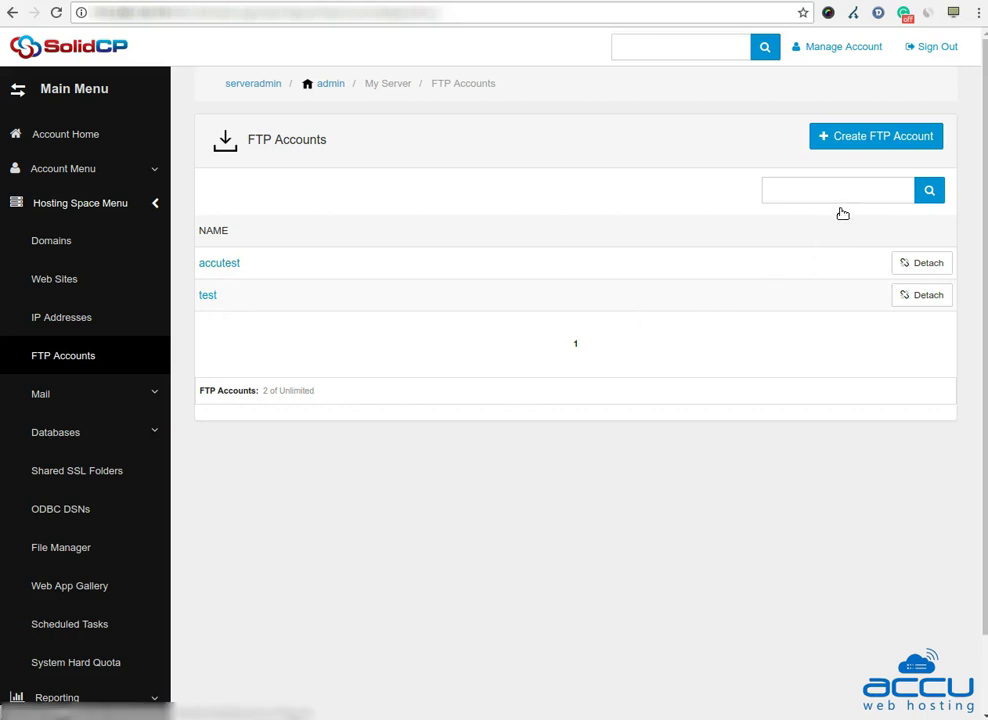
pyautogui.click(872, 144)
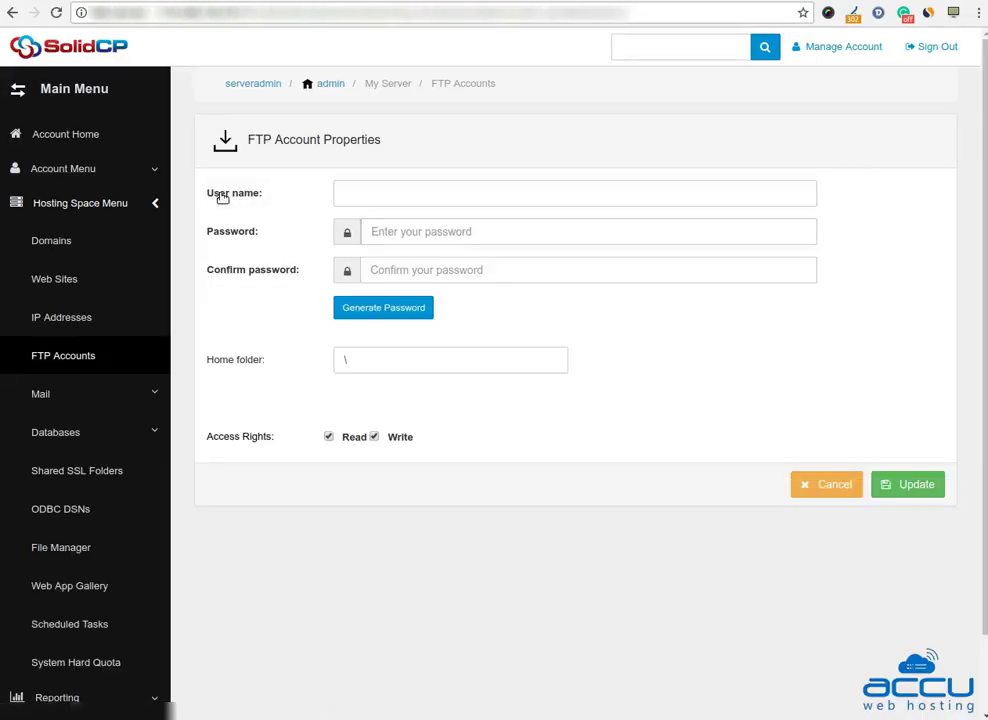
# Step: Enter user name demo-ftp-account and fill both password fields with a generated password
pyautogui.click(362, 195)
pyautogui.write('demo-ftp-account')
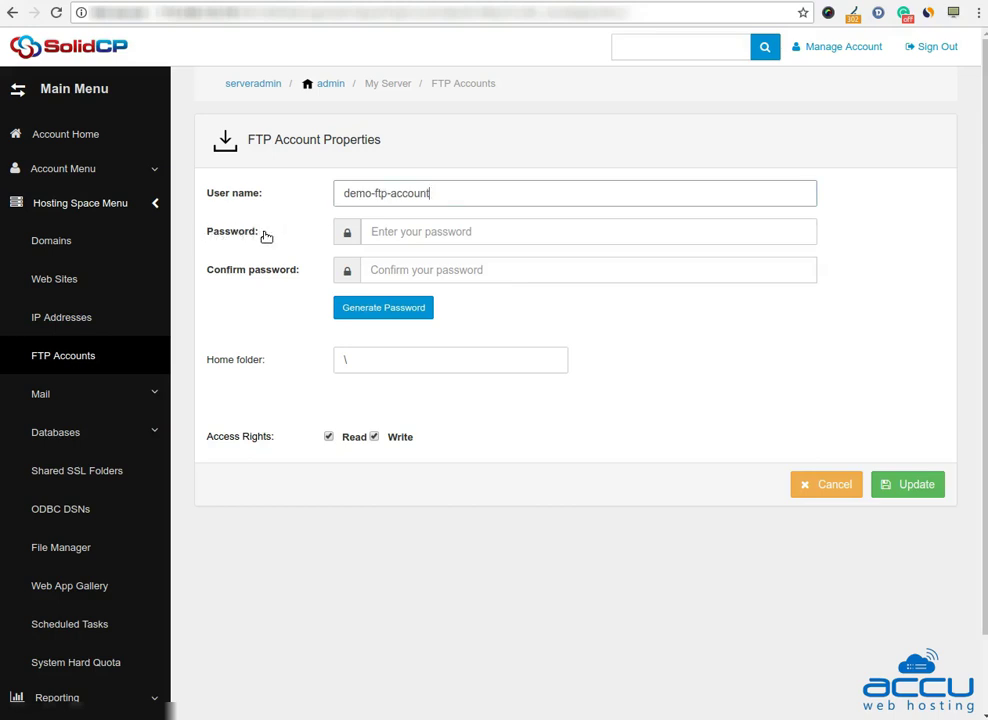
pyautogui.click(377, 232)
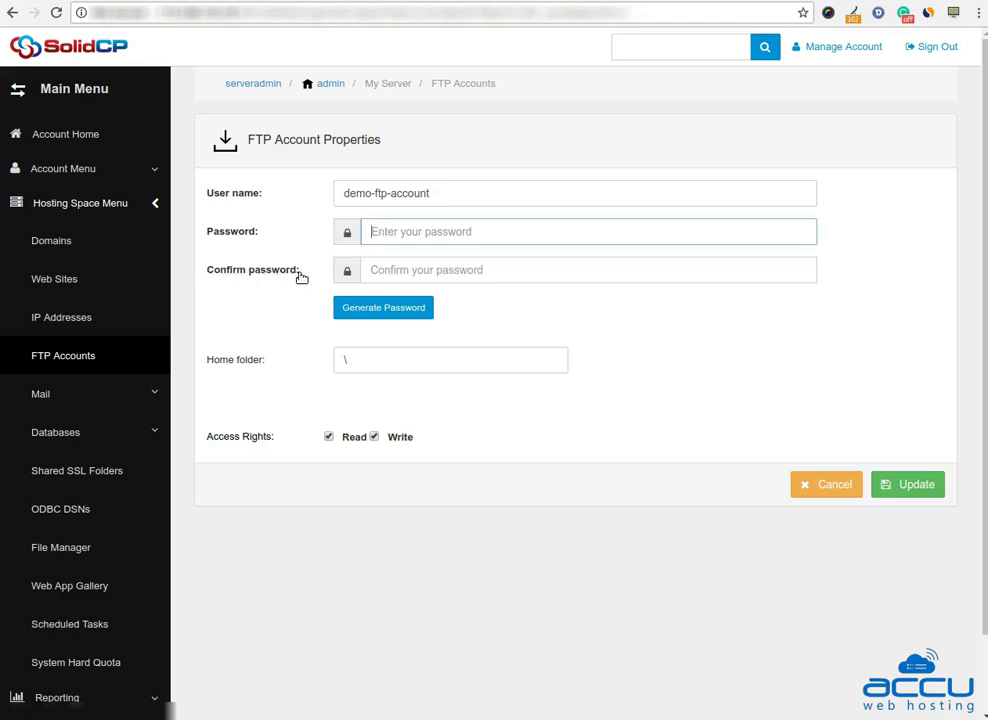
pyautogui.click(392, 271)
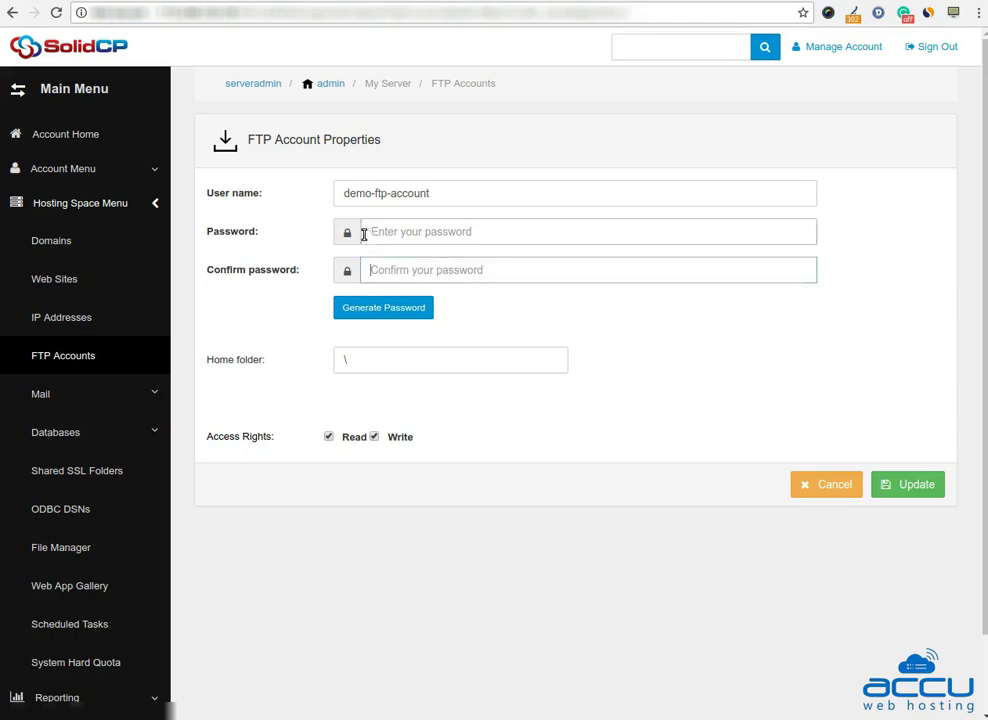
pyautogui.click(415, 236)
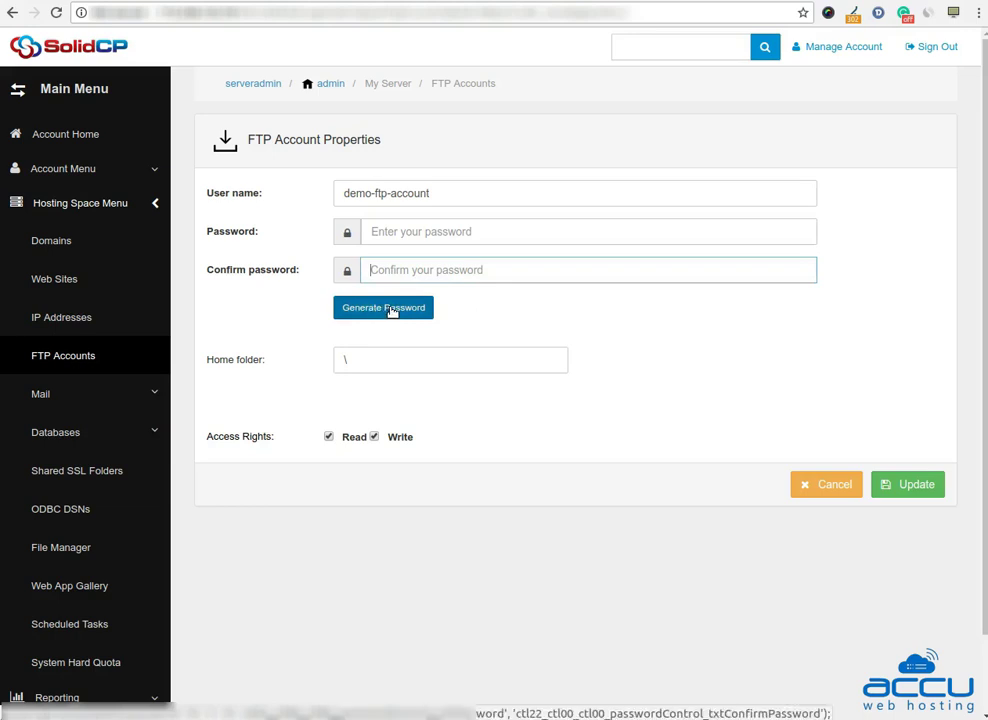
pyautogui.click(390, 311)
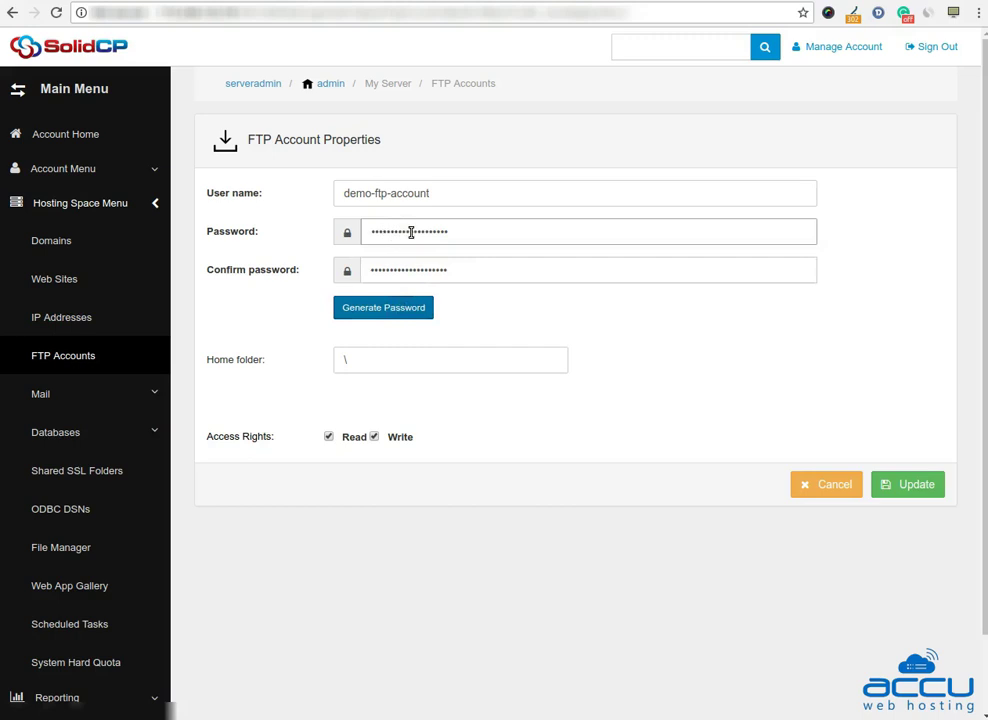
pyautogui.click(422, 233)
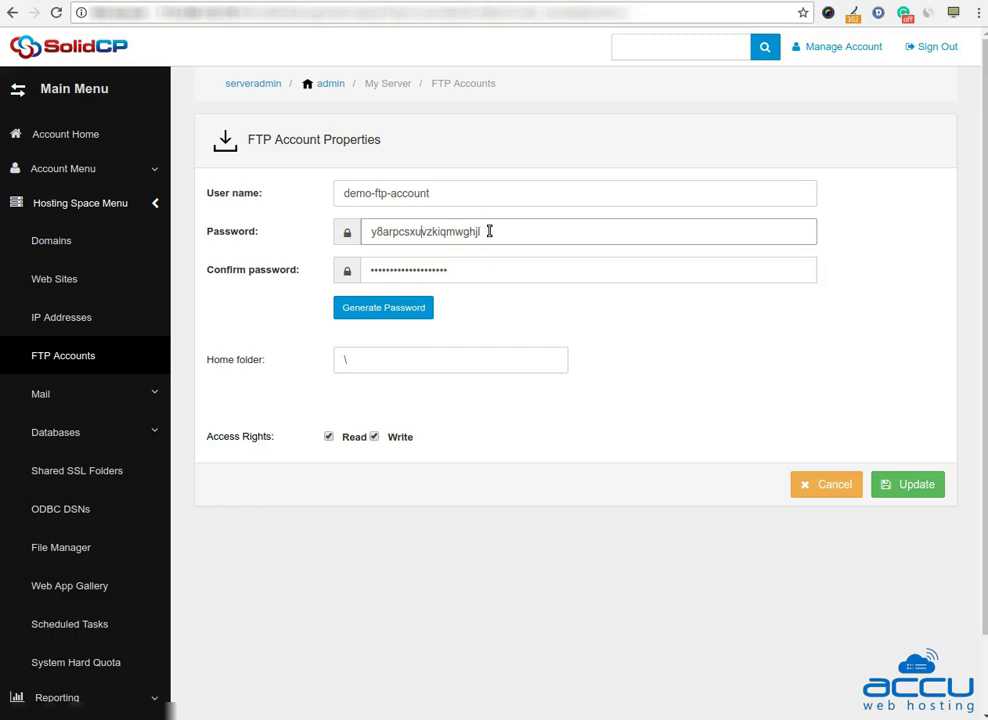
pyautogui.click(453, 321)
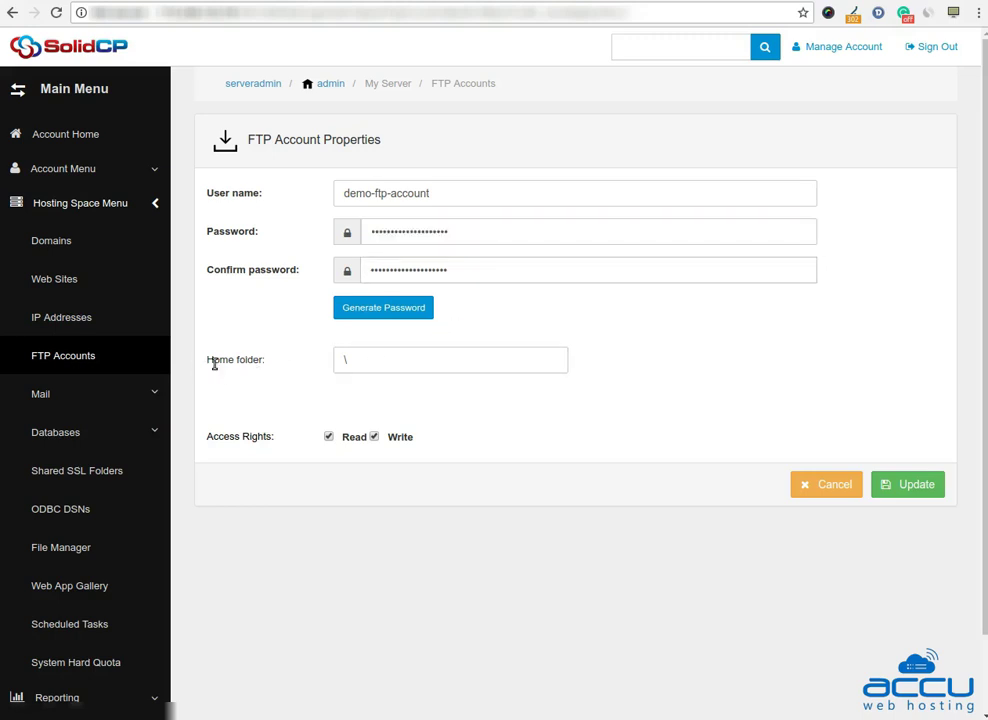
# Step: Set the home folder to \accu15.com\wwwroot and save demo-ftp-account
pyautogui.click(349, 360)
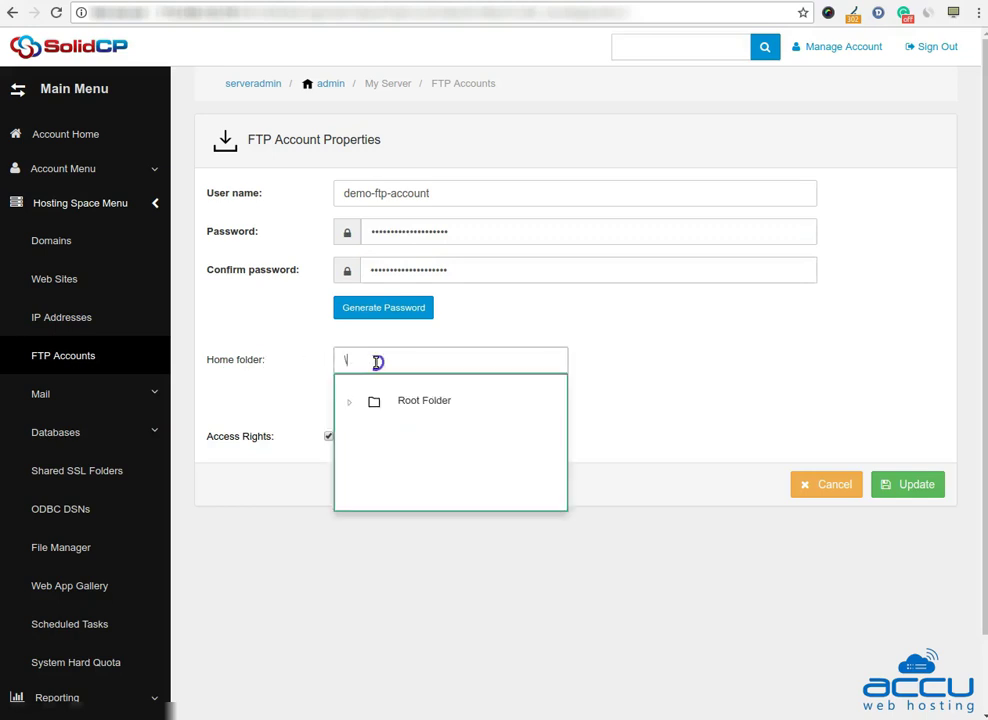
pyautogui.click(351, 406)
pyautogui.click(370, 419)
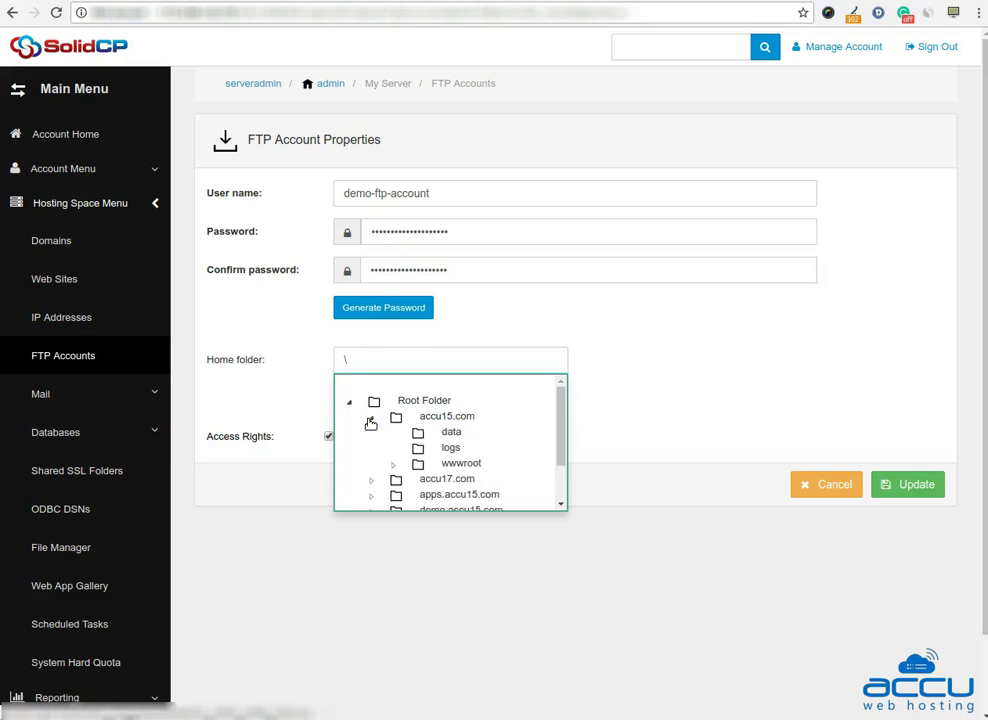
pyautogui.click(458, 464)
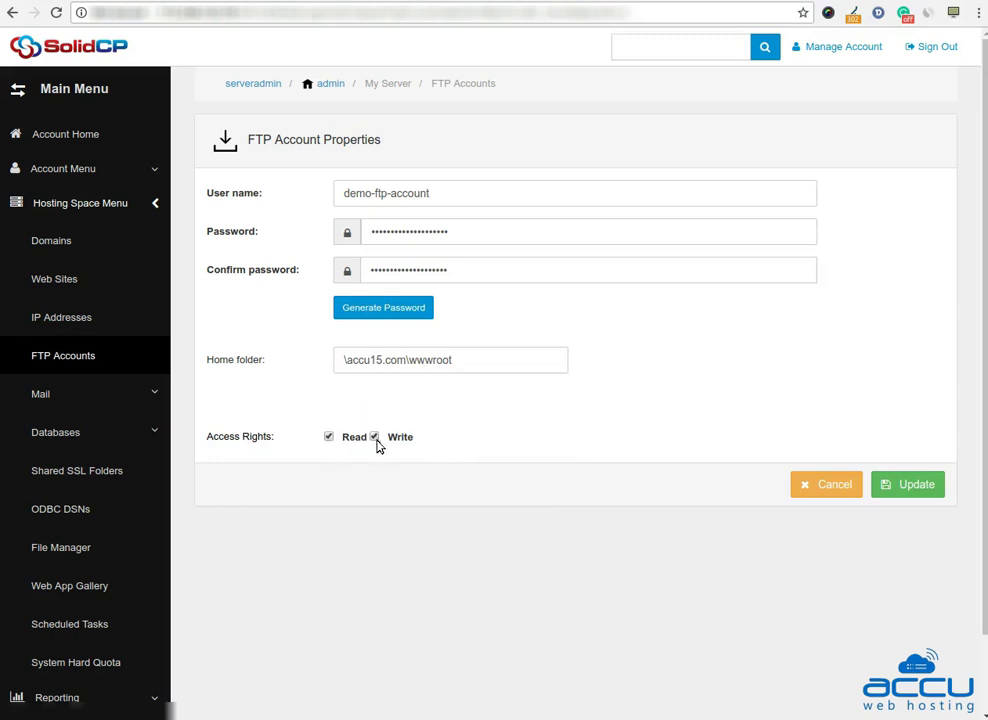
pyautogui.click(902, 495)
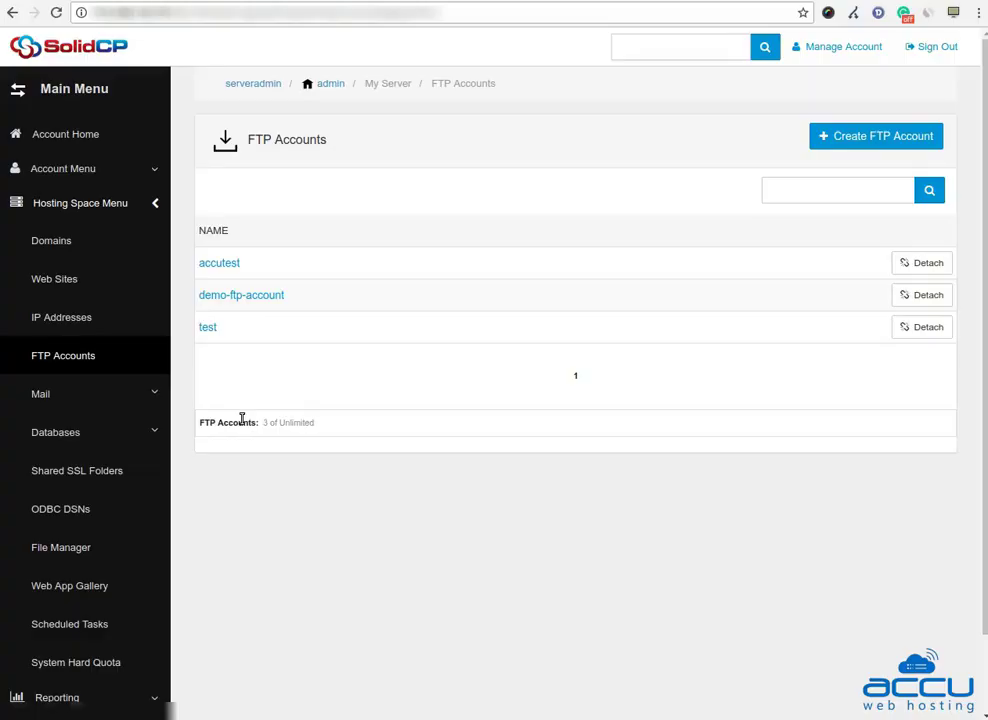
# Step: Open demo-ftp-account's properties to check its \accu15.com\wwwroot home folder
pyautogui.click(268, 296)
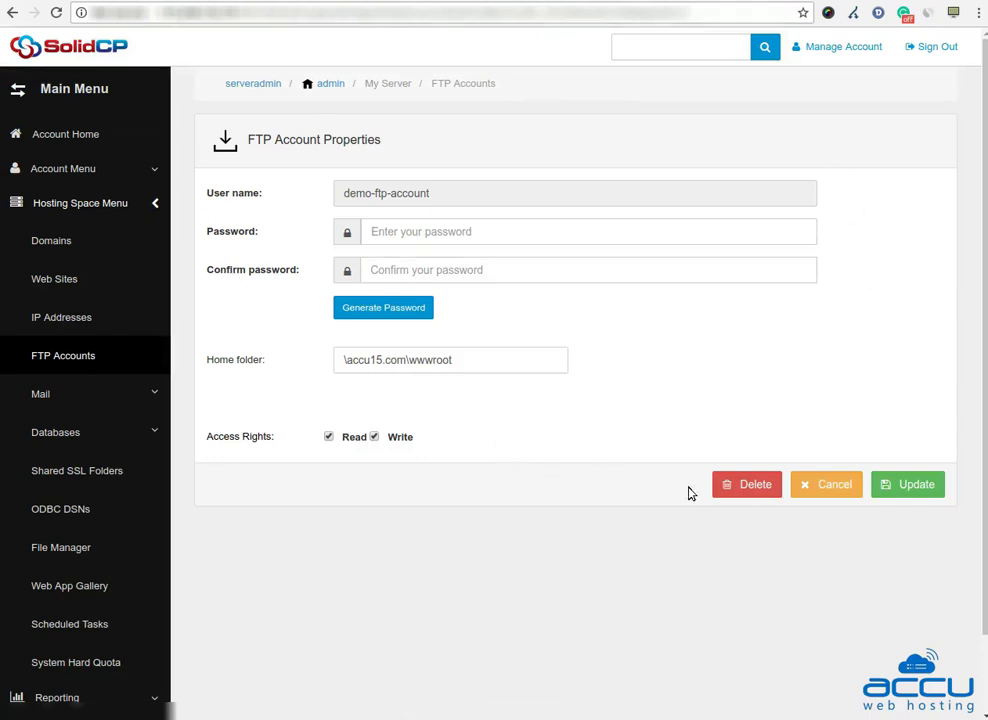
# Step: Delete the demo-ftp-account FTP account and confirm the deletion
pyautogui.click(742, 488)
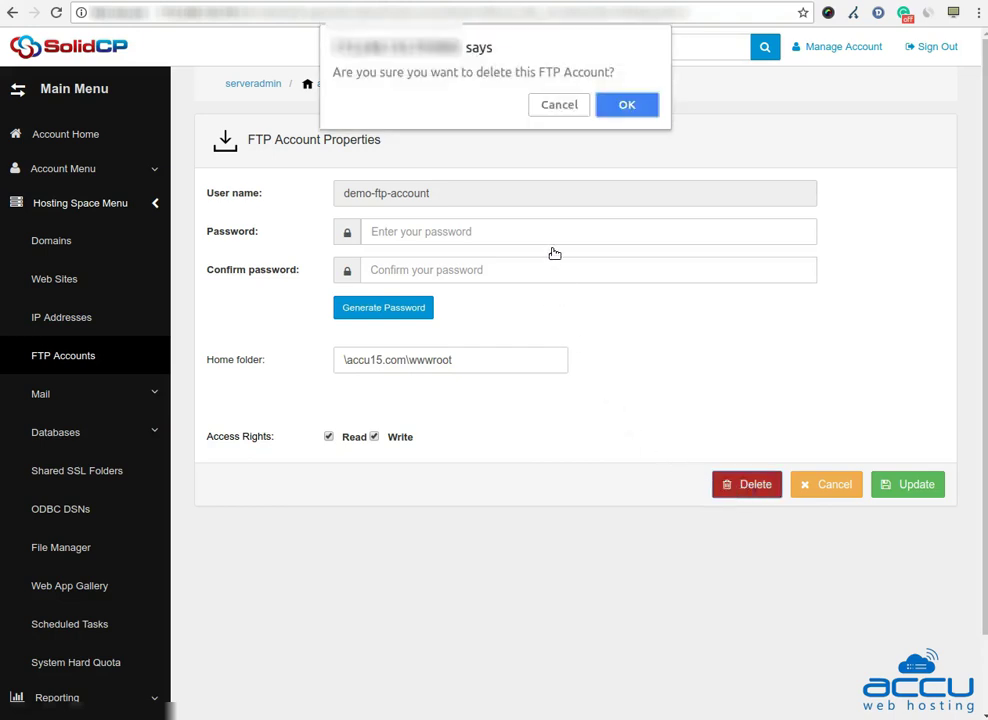
pyautogui.click(628, 106)
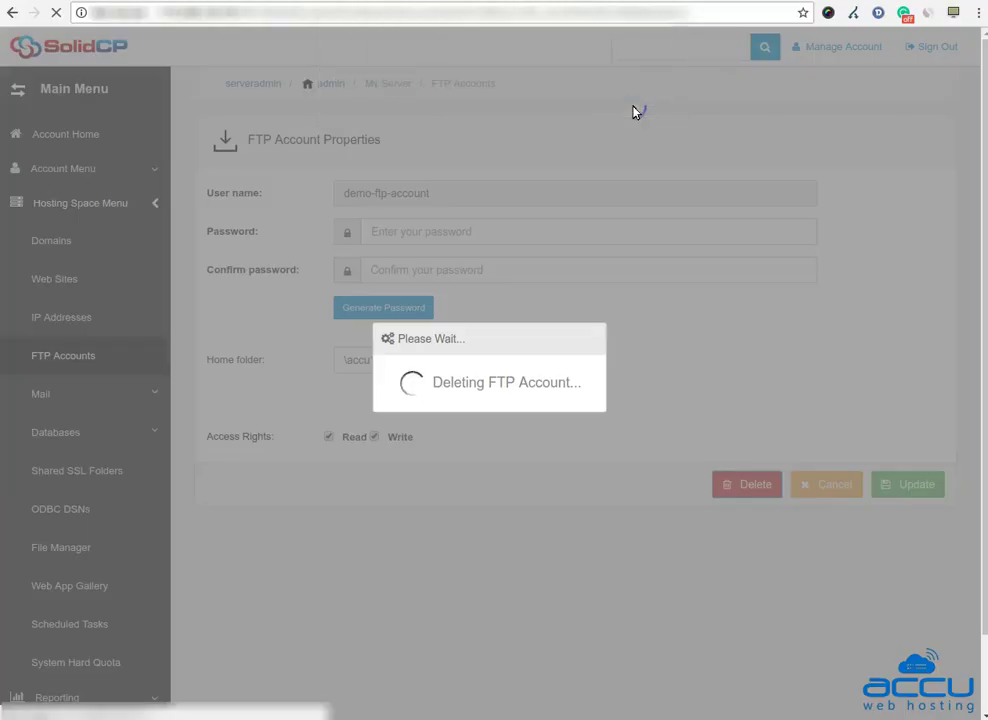